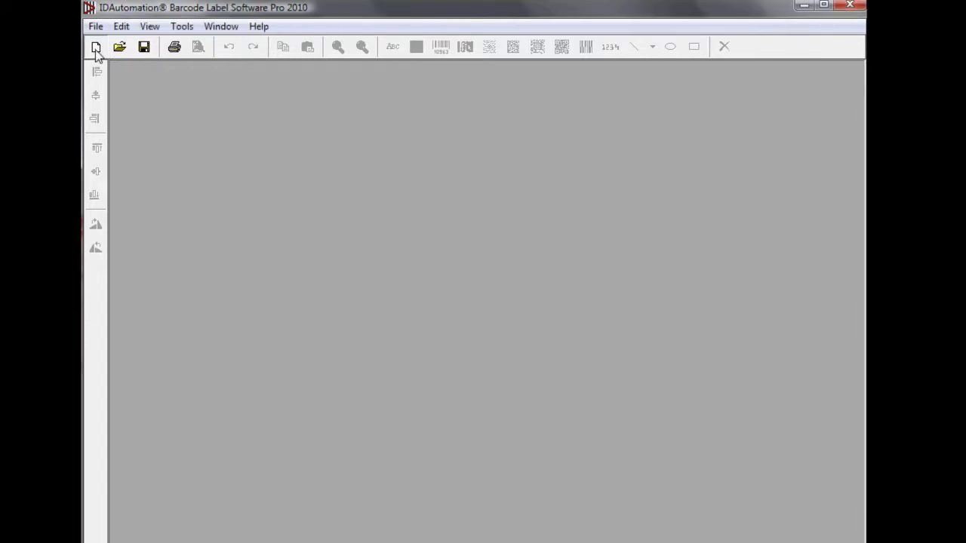
# - Create a new label with custom label stock for the Brother HL-2070N printer, laid out in 2 rows and 2 columns
pyautogui.click(95, 48)
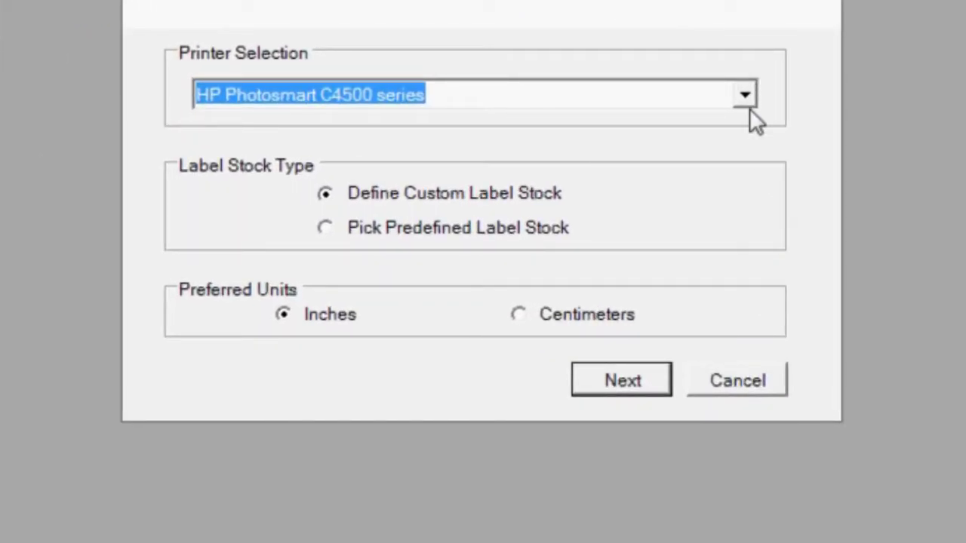
pyautogui.click(748, 105)
pyautogui.click(319, 234)
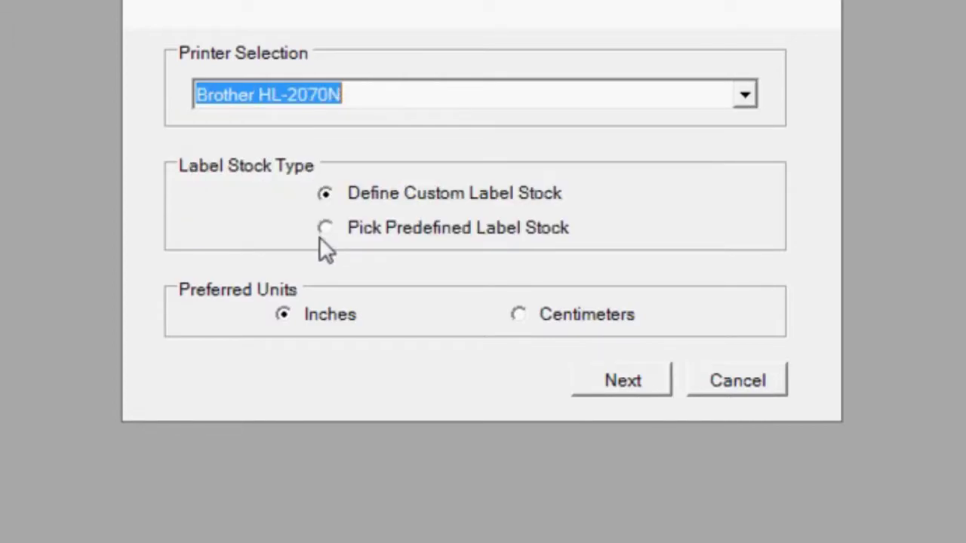
pyautogui.click(616, 385)
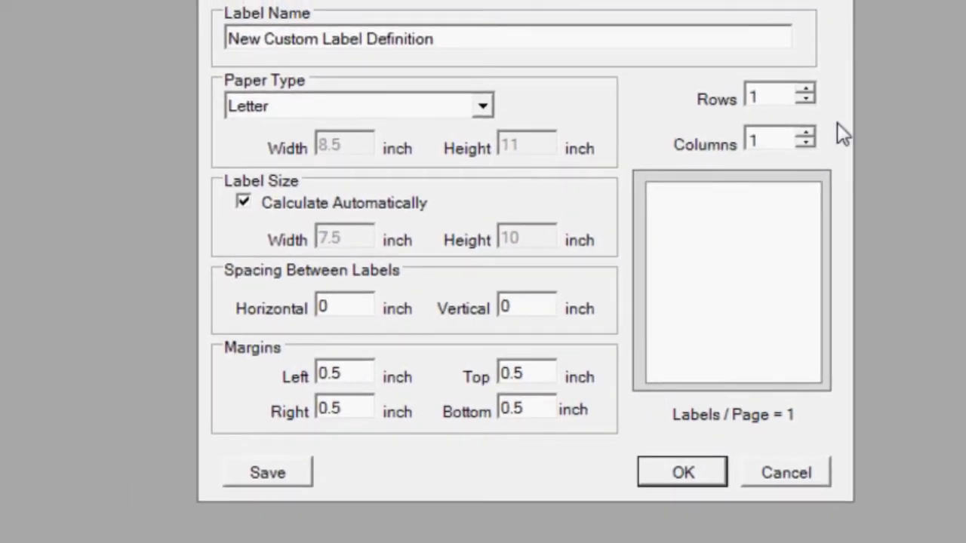
pyautogui.click(806, 92)
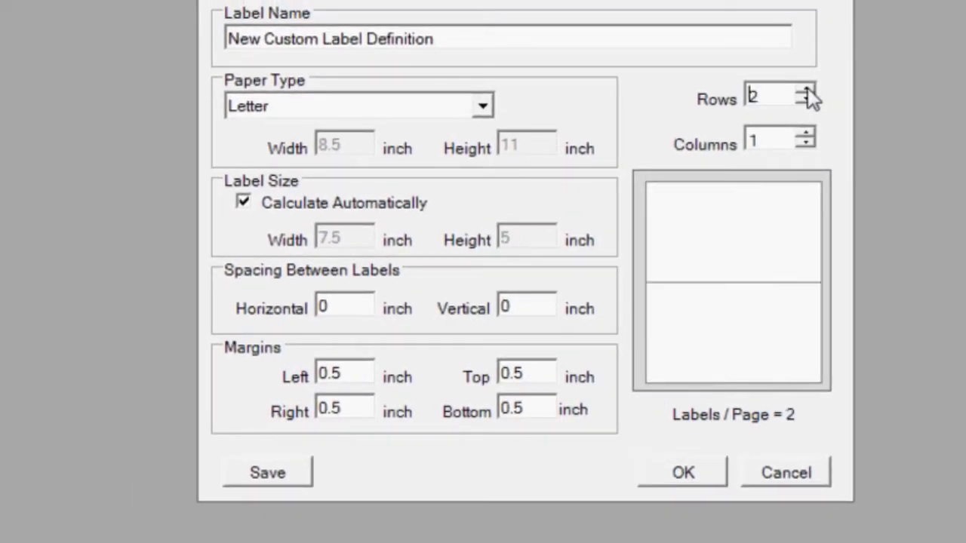
pyautogui.click(806, 136)
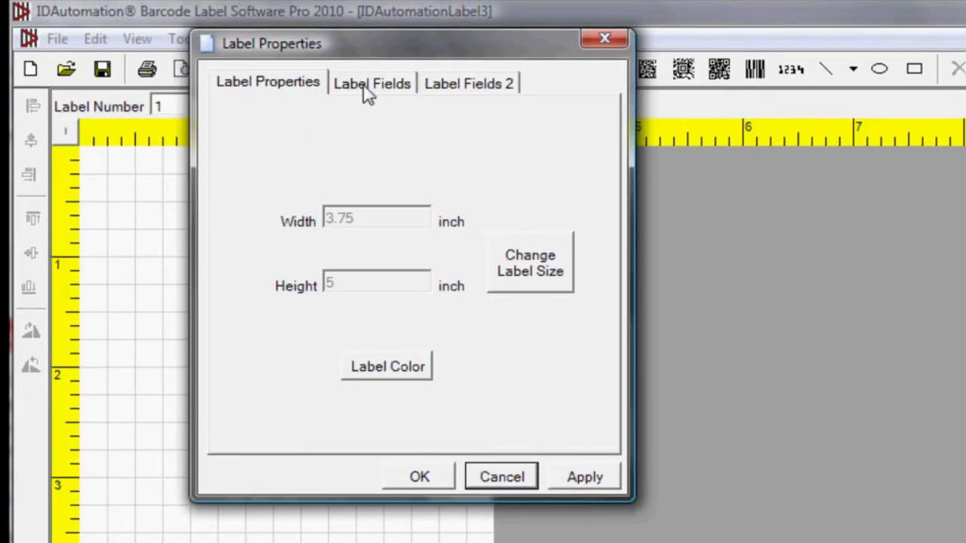
# - In the label's fields, enter the street address as the constant value of LabelField(2)
pyautogui.click(368, 92)
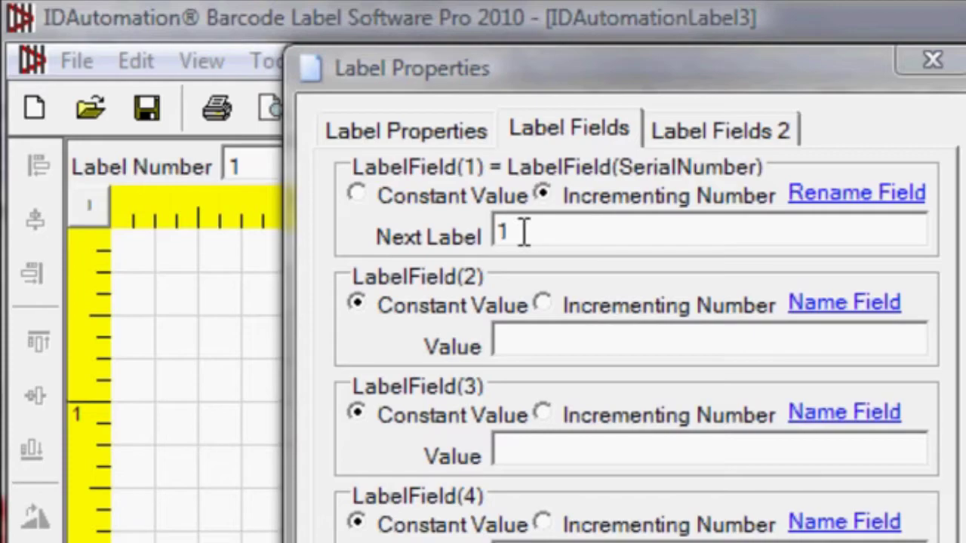
pyautogui.moveTo(524, 231); pyautogui.dragTo(476, 230)
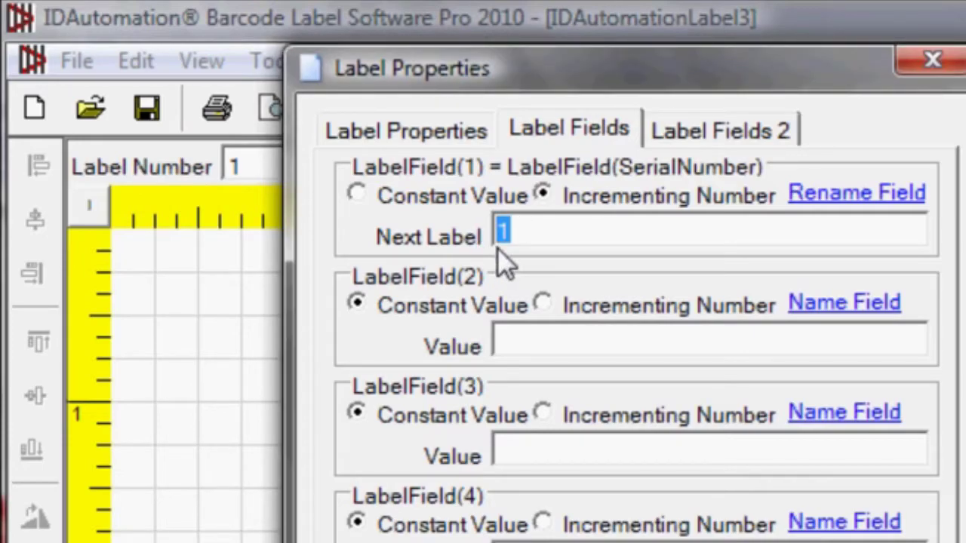
pyautogui.click(518, 336)
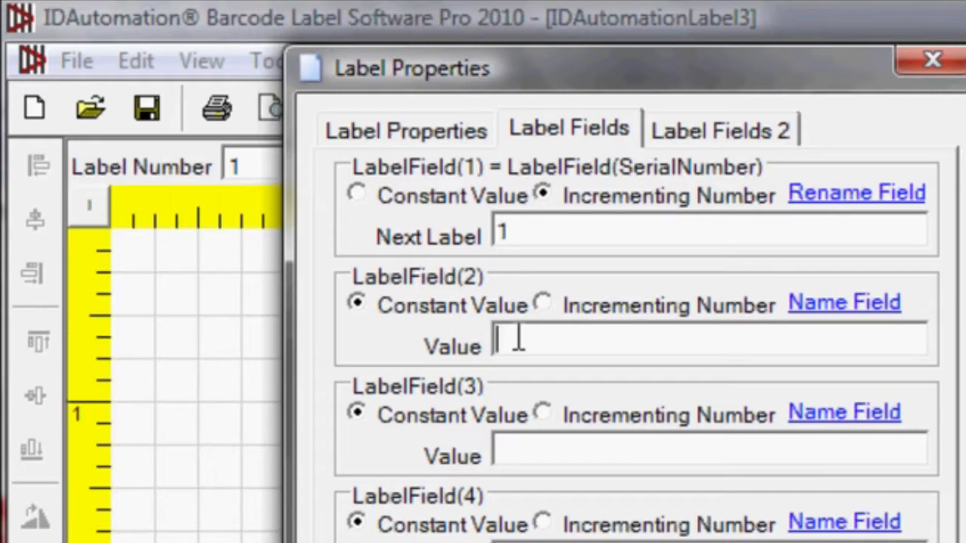
pyautogui.write('123')
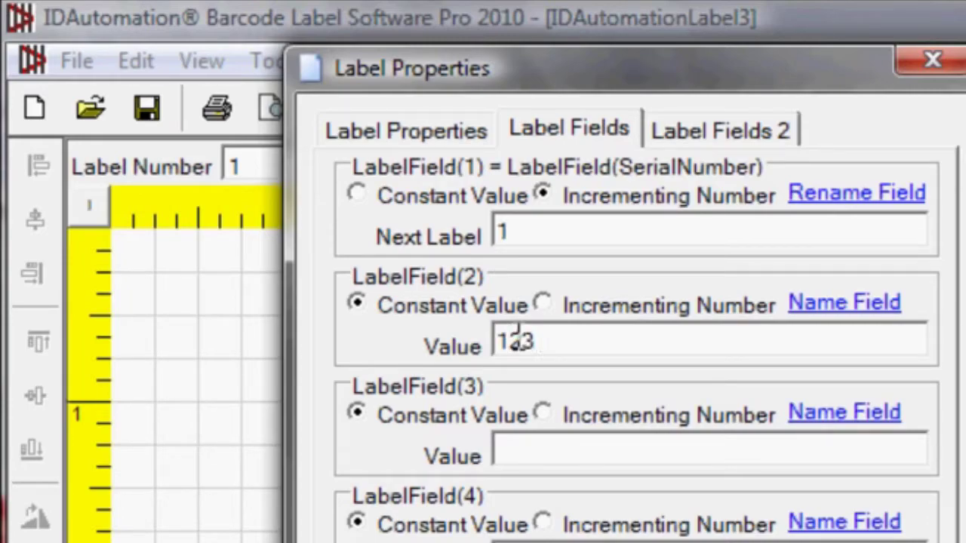
pyautogui.write(' Be')
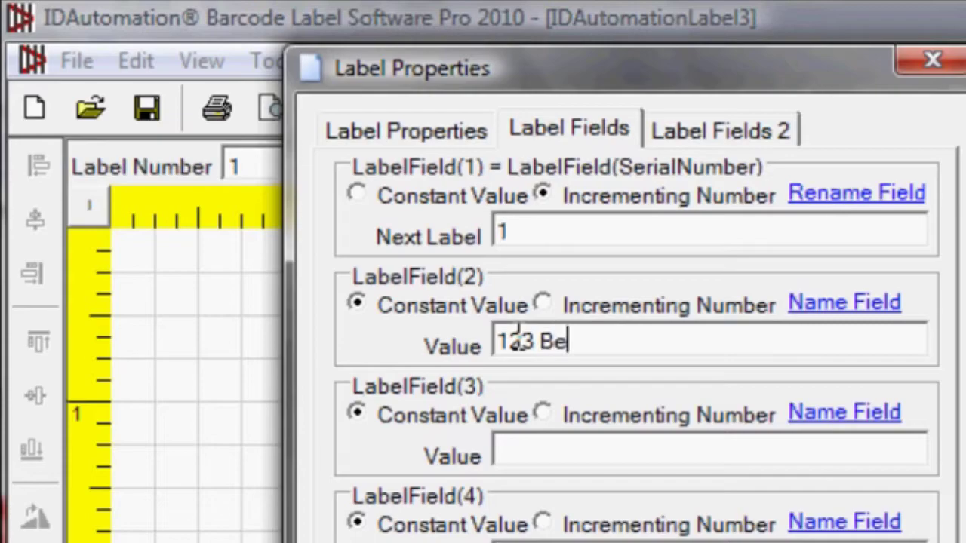
pyautogui.write('n St.')
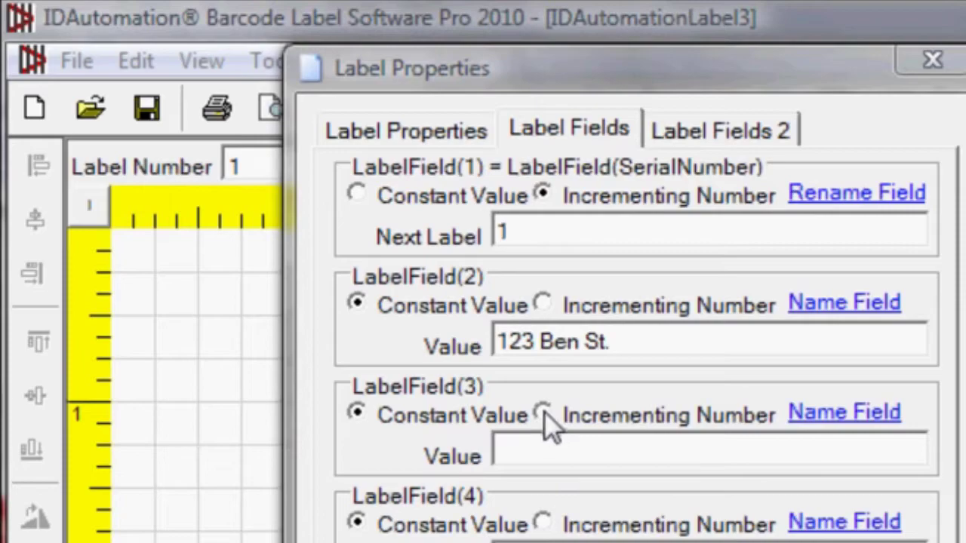
# - Make LabelField(3) an incrementing number with 12345678 as its next number
pyautogui.click(545, 413)
pyautogui.moveTo(537, 453); pyautogui.dragTo(479, 448)
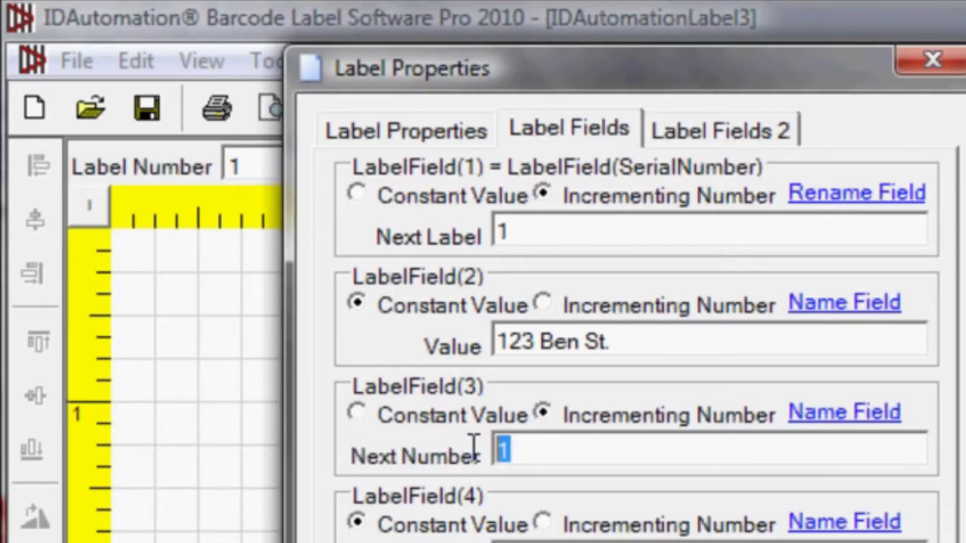
pyautogui.write('123456')
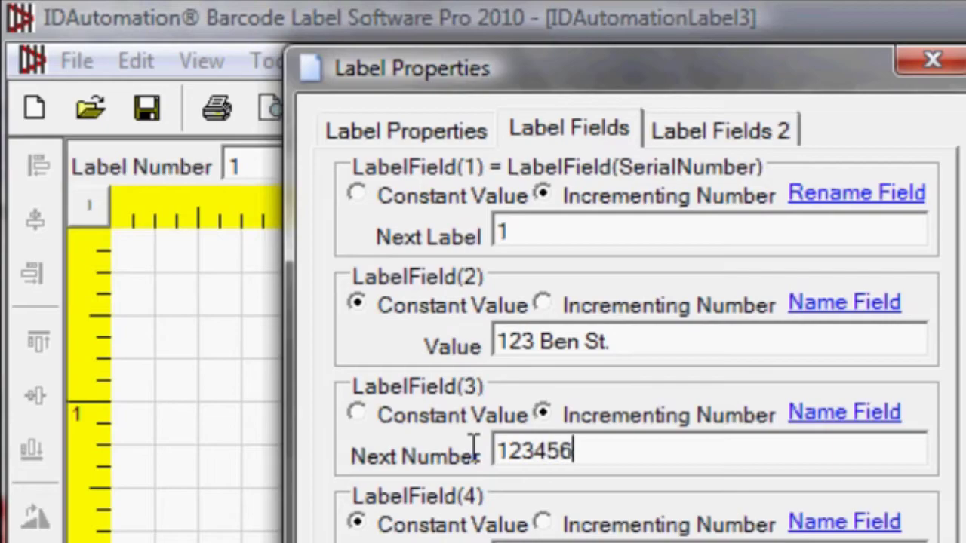
pyautogui.write('78')
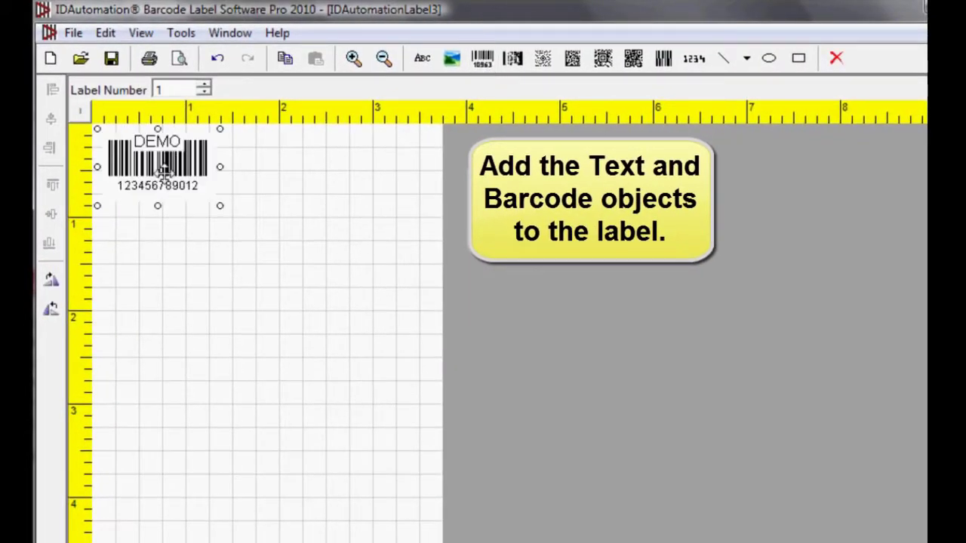
# - Move the barcode to the lower part of the label and add two text objects, one in the upper-right corner and one near the middle
pyautogui.moveTo(162, 172); pyautogui.dragTo(246, 501)
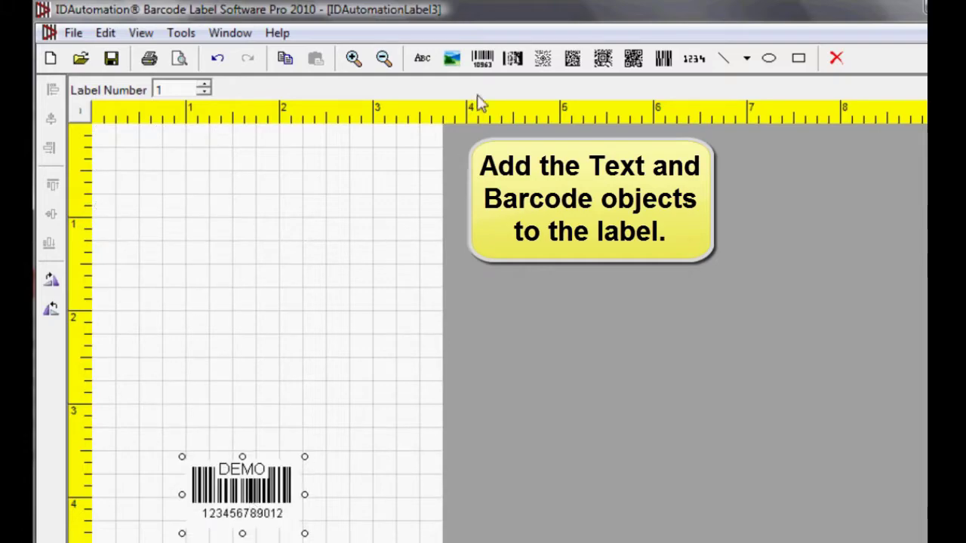
pyautogui.click(421, 58)
pyautogui.moveTo(125, 151); pyautogui.dragTo(430, 144)
pyautogui.click(422, 59)
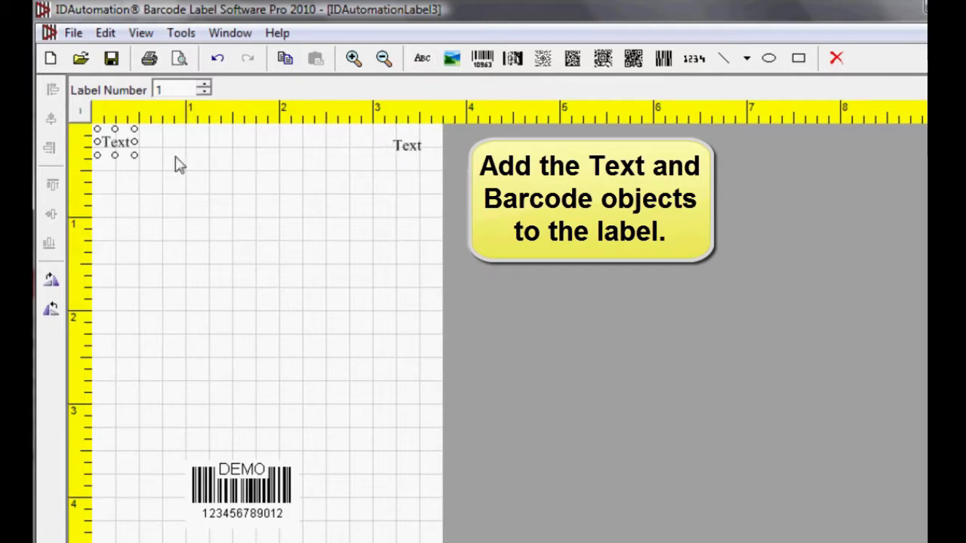
pyautogui.moveTo(125, 142); pyautogui.dragTo(252, 299)
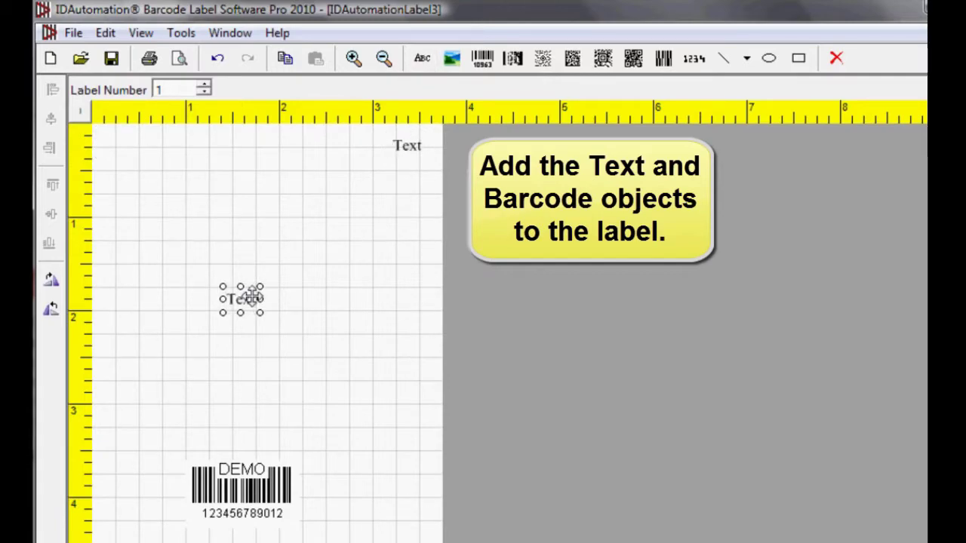
pyautogui.click(448, 358)
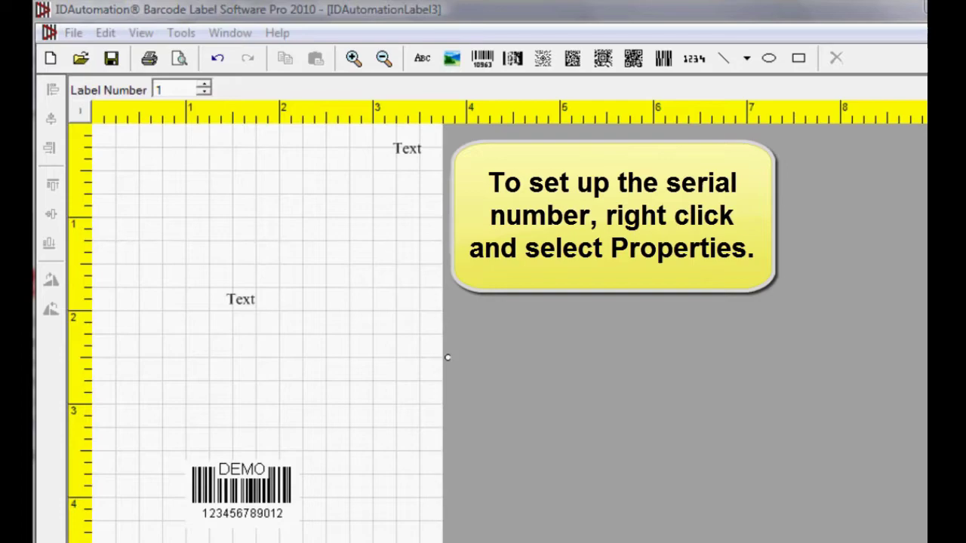
# - Change the value type of the label's upper-right text object to Formula
pyautogui.click(400, 150)
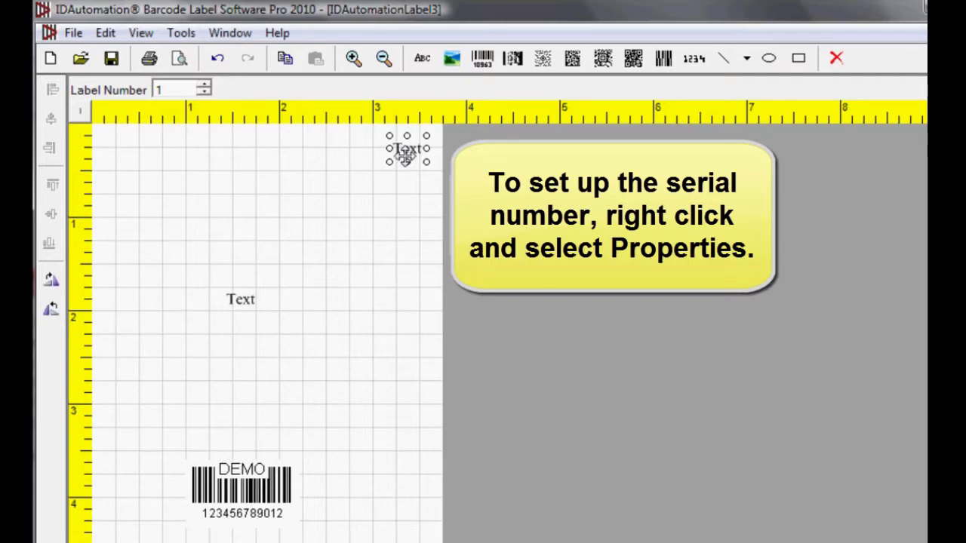
pyautogui.rightClick(401, 155)
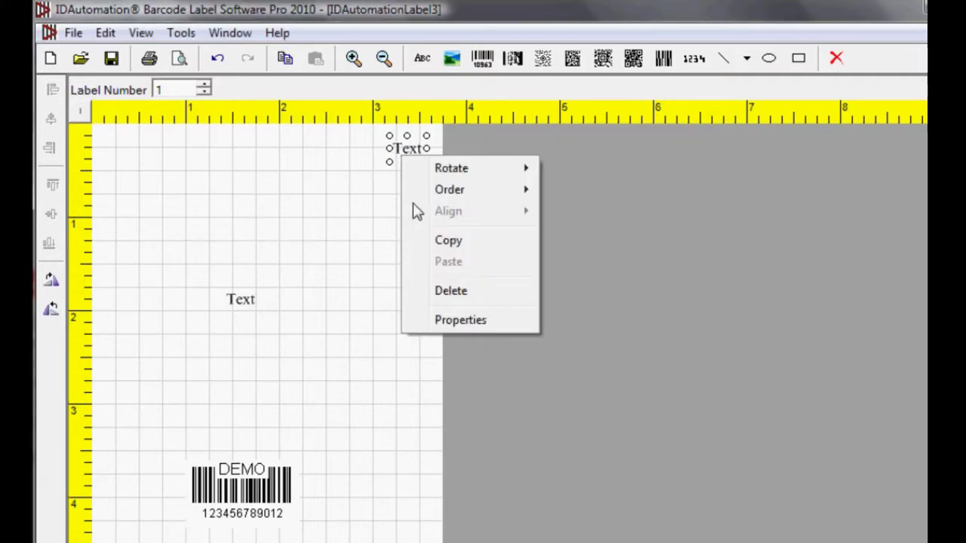
pyautogui.click(446, 321)
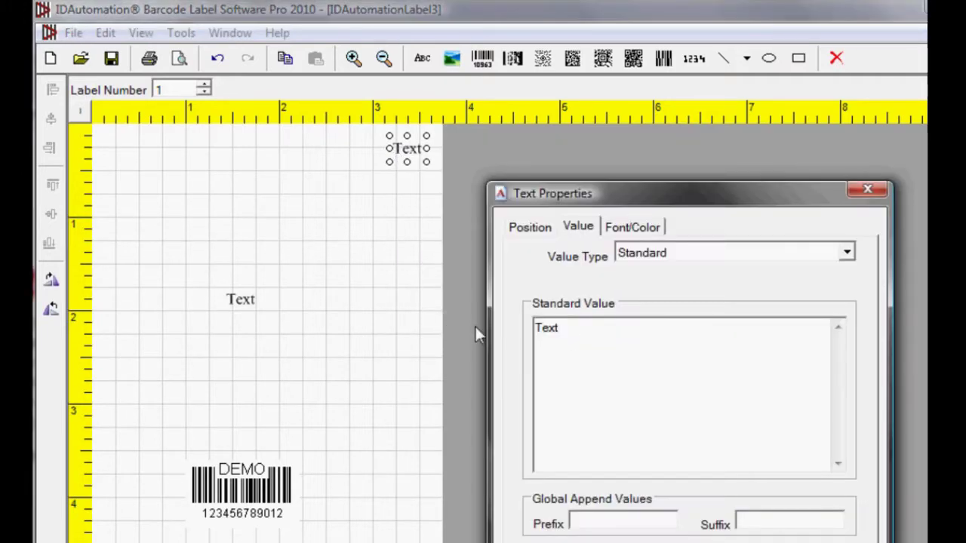
pyautogui.moveTo(628, 201); pyautogui.dragTo(453, 207)
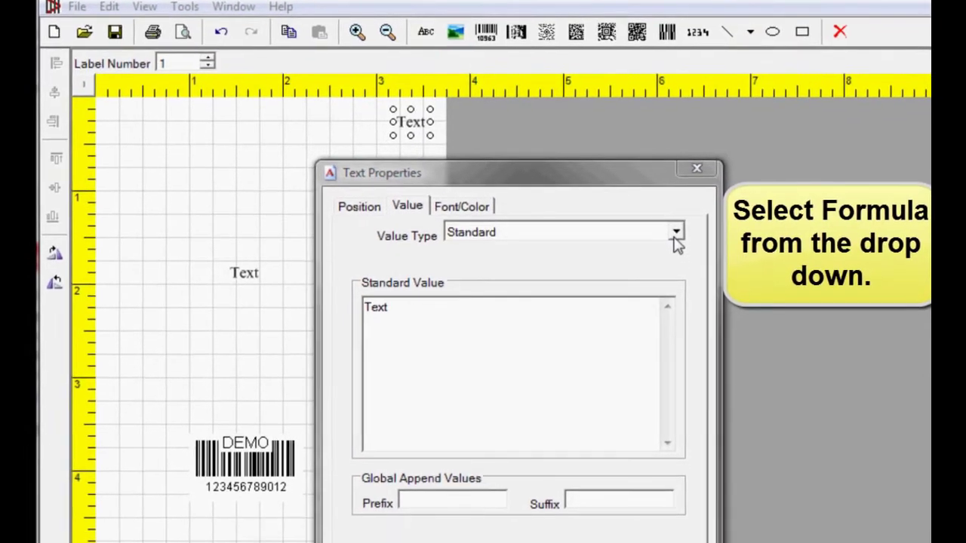
pyautogui.click(677, 235)
pyautogui.click(486, 277)
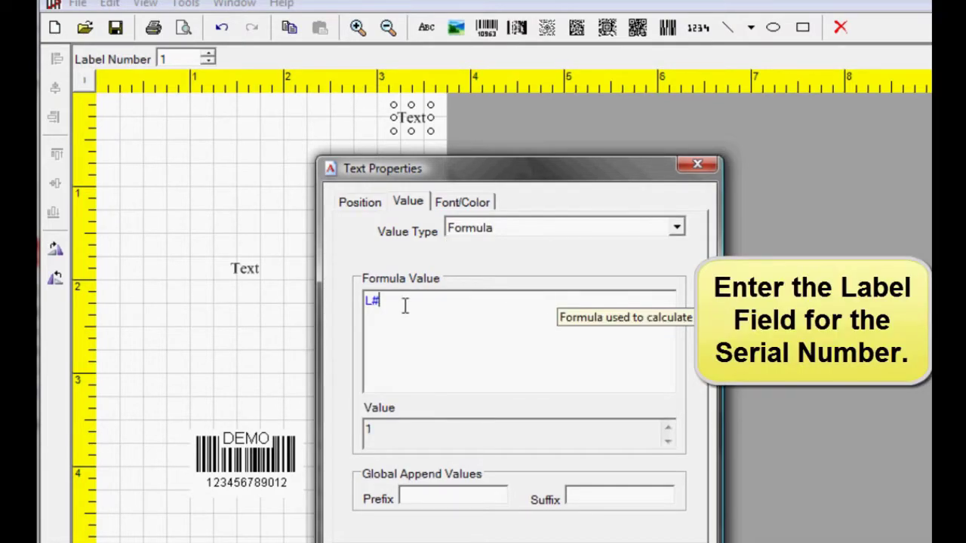
# - Set the upper-right text object's formula to LabelField(SerialNumber) and apply it
pyautogui.moveTo(393, 302); pyautogui.dragTo(361, 302)
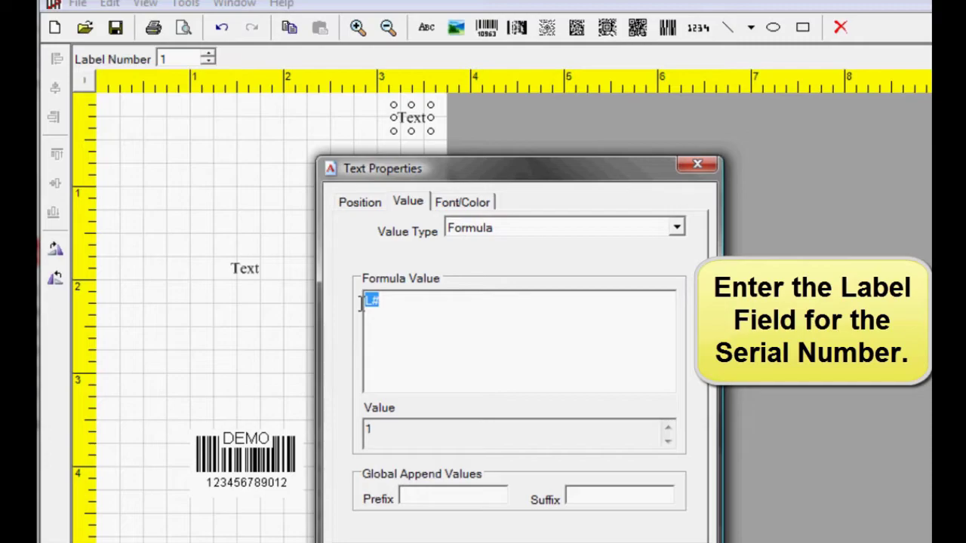
pyautogui.write('Label')
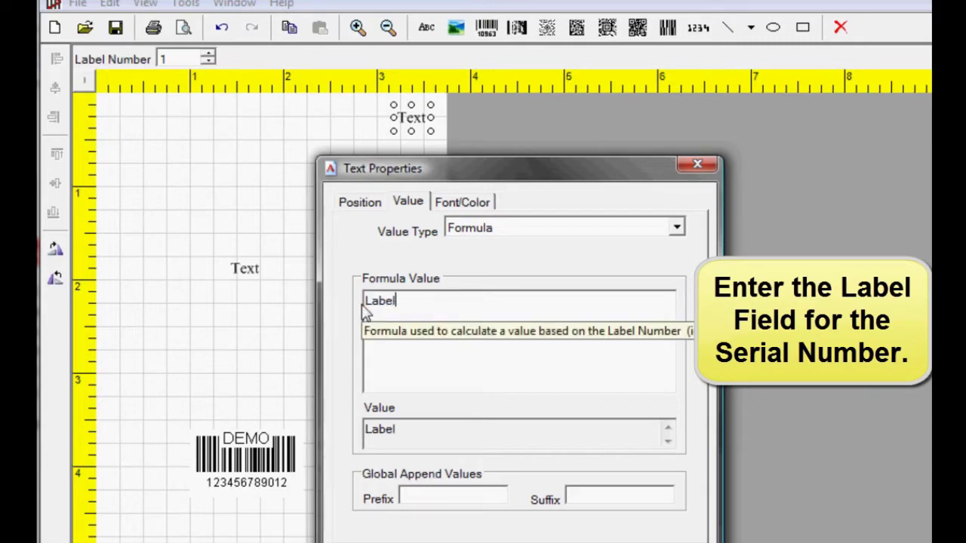
pyautogui.write('Field')
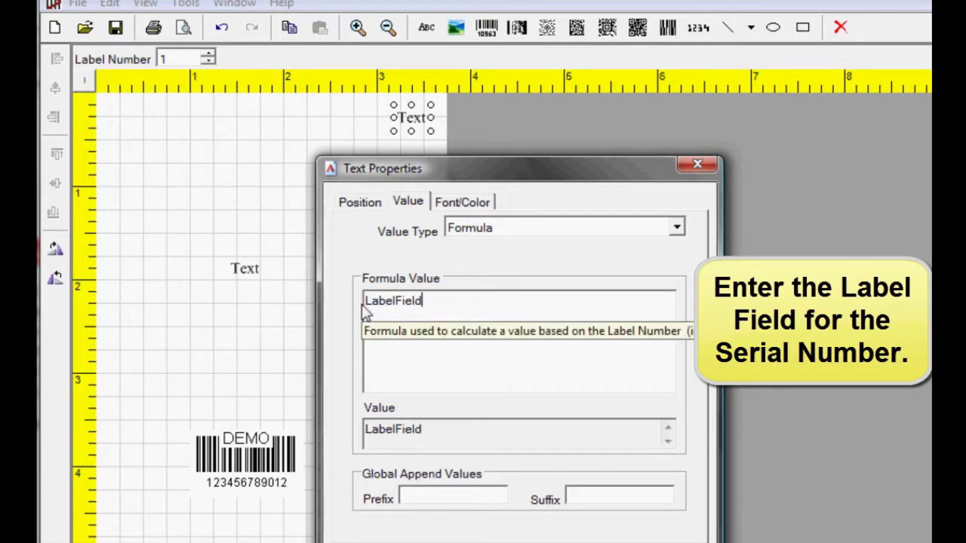
pyautogui.write('(Serial')
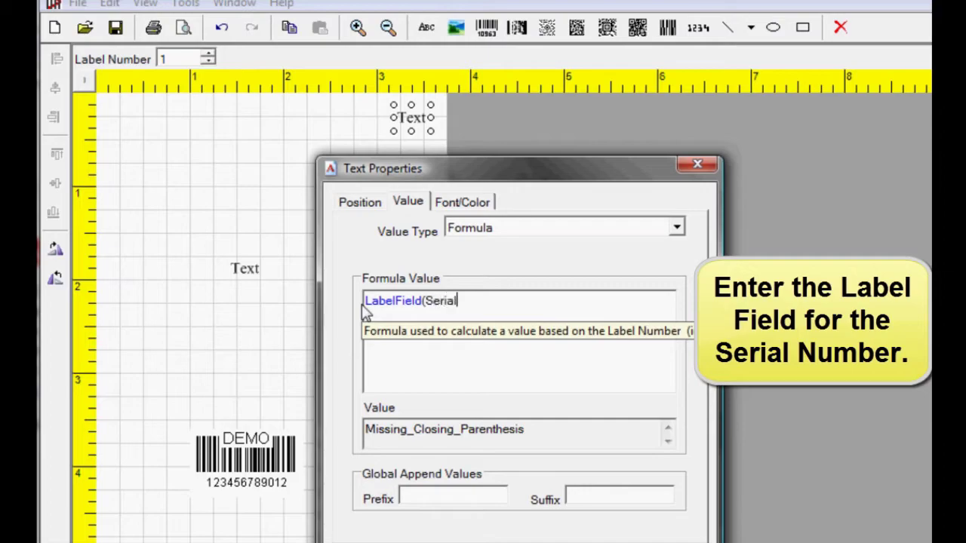
pyautogui.write('Number)')
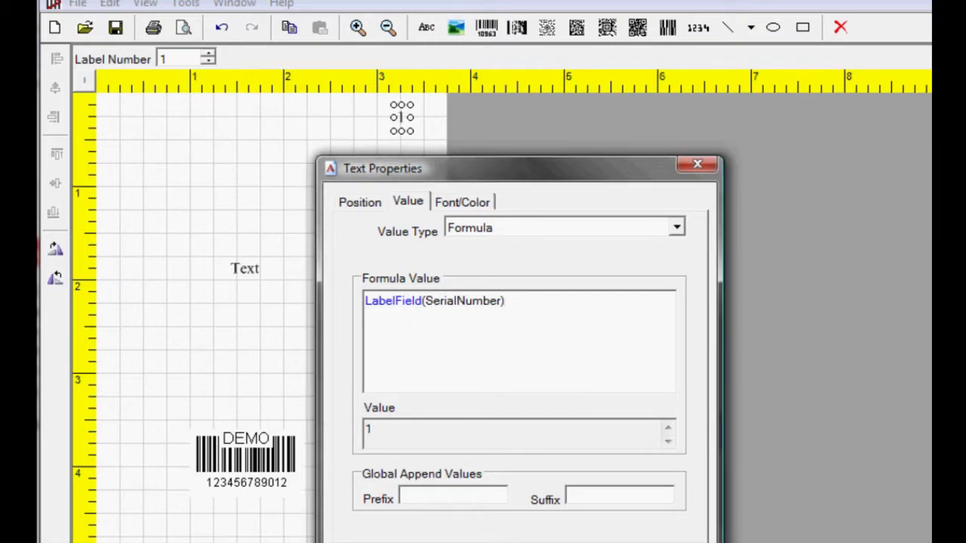
pyautogui.press('Return')
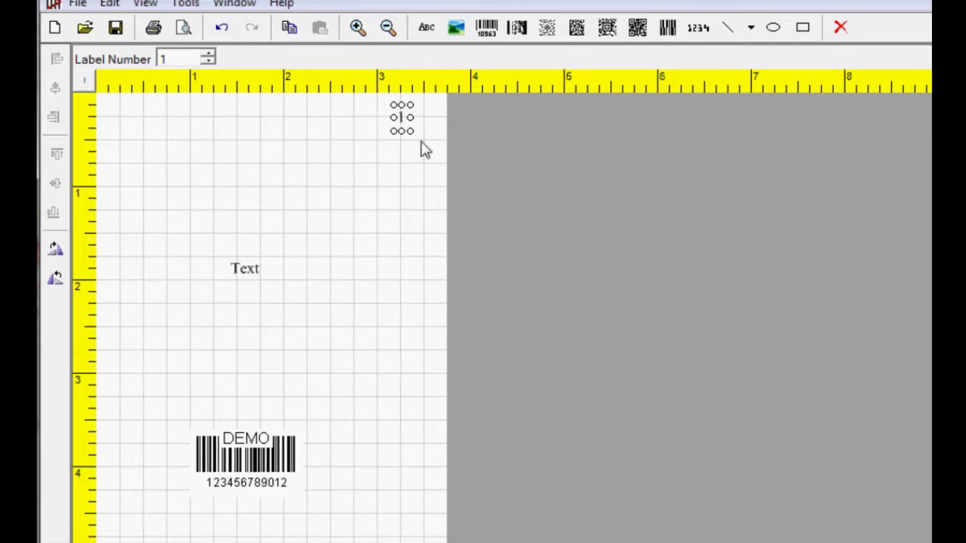
# - Review the label's field definitions in the label properties
pyautogui.click(398, 194)
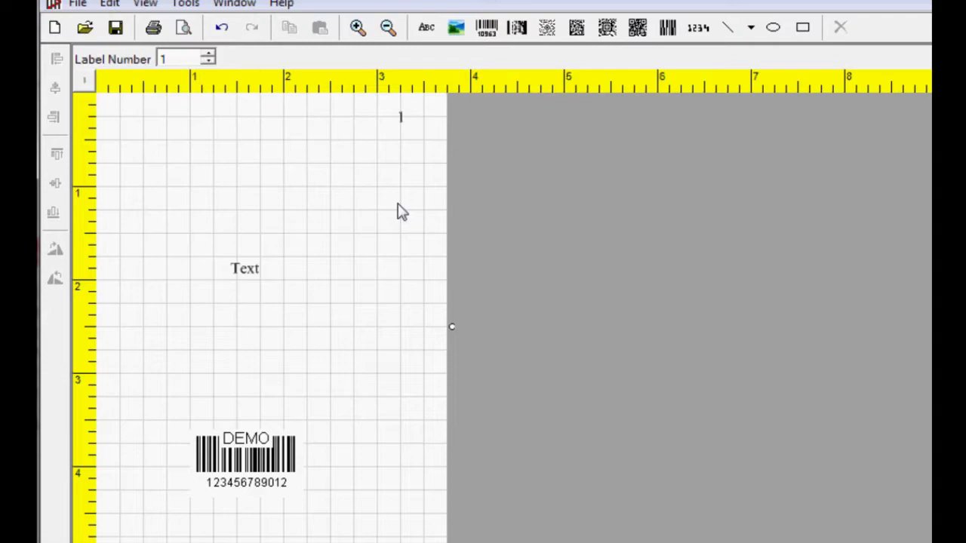
pyautogui.rightClick(399, 205)
pyautogui.click(438, 364)
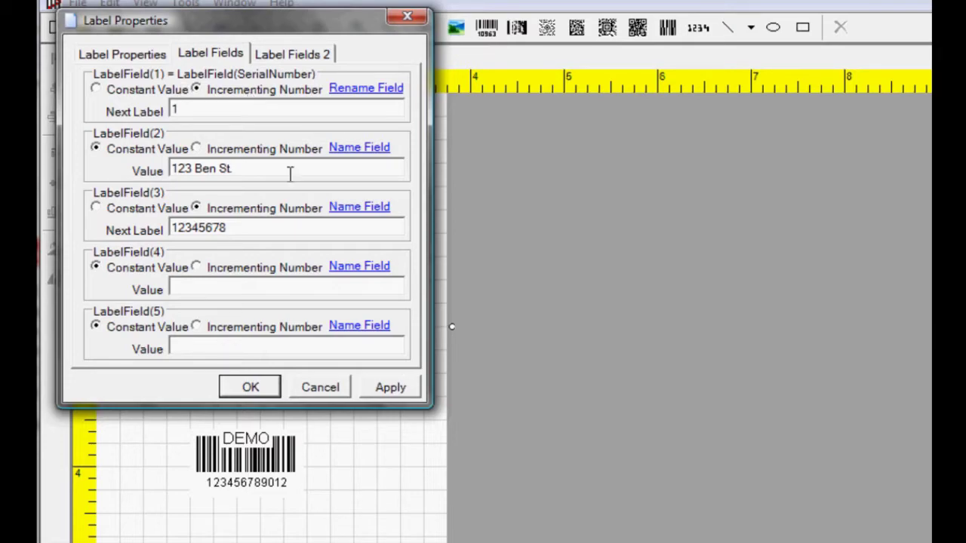
pyautogui.click(252, 388)
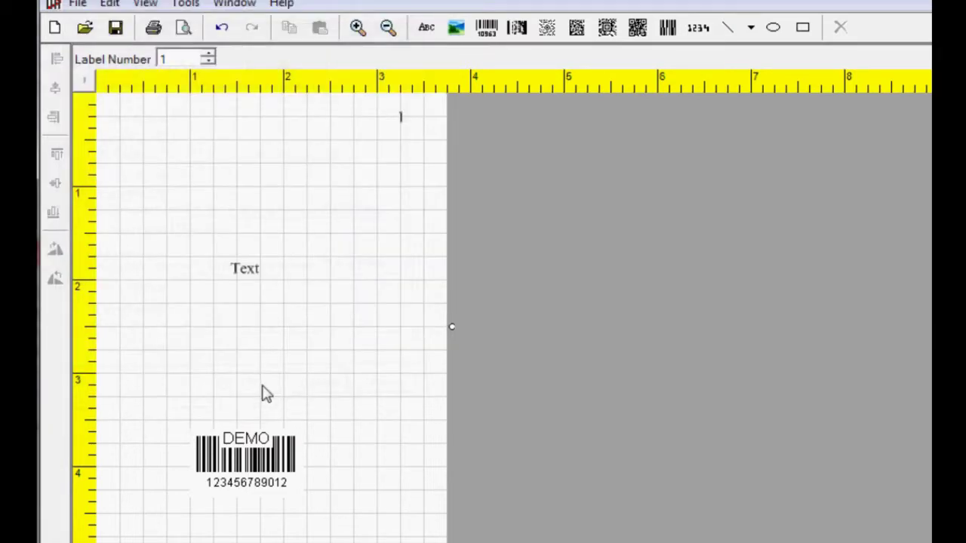
# - Change the value type of the text object near the middle of the label to Formula
pyautogui.click(244, 271)
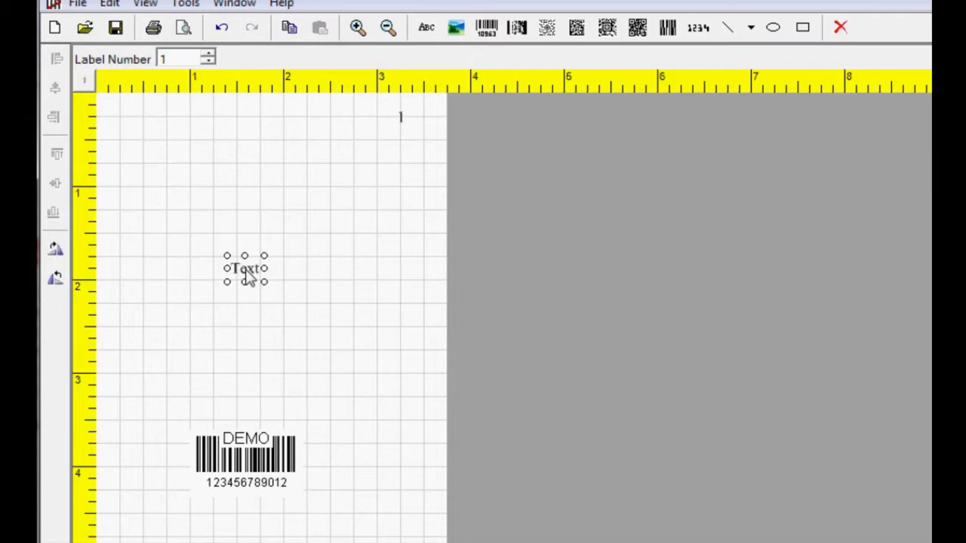
pyautogui.rightClick(248, 275)
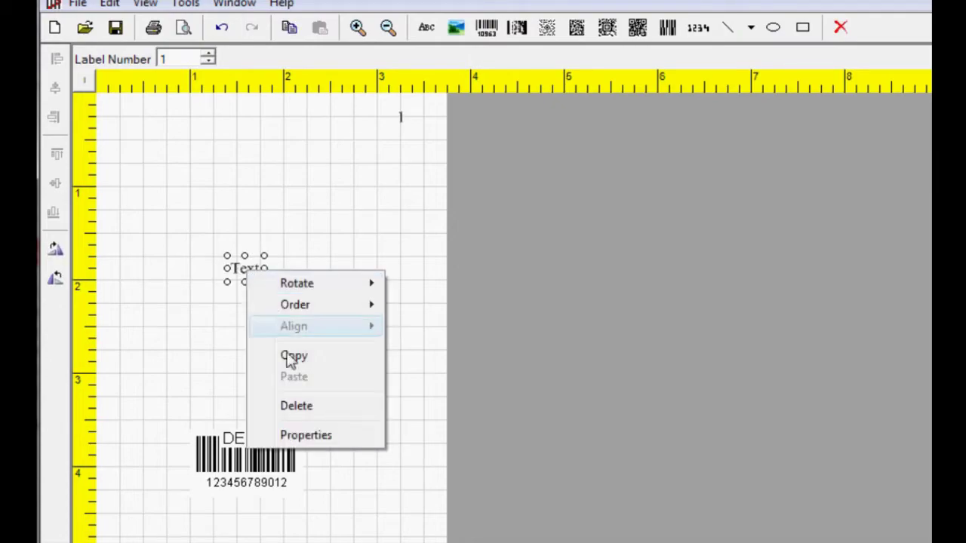
pyautogui.click(305, 435)
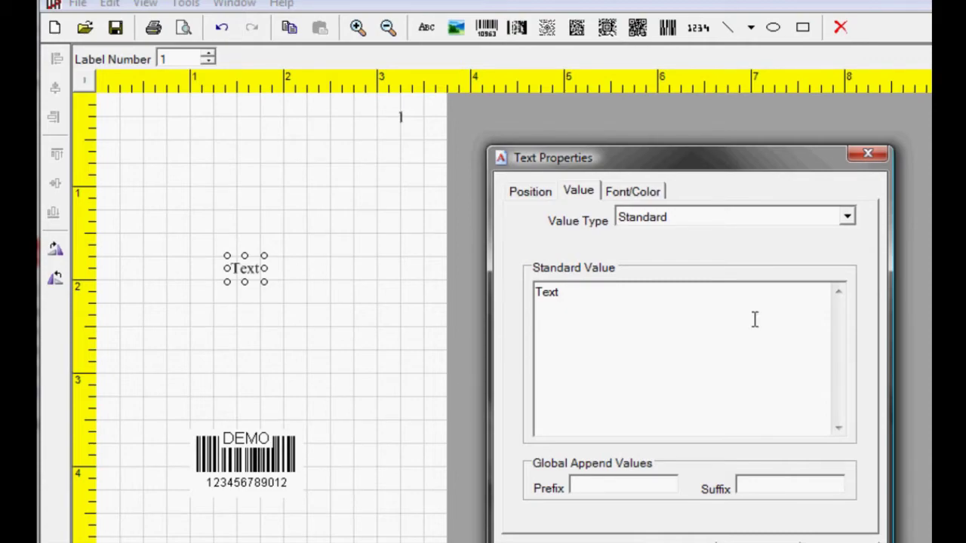
pyautogui.click(848, 218)
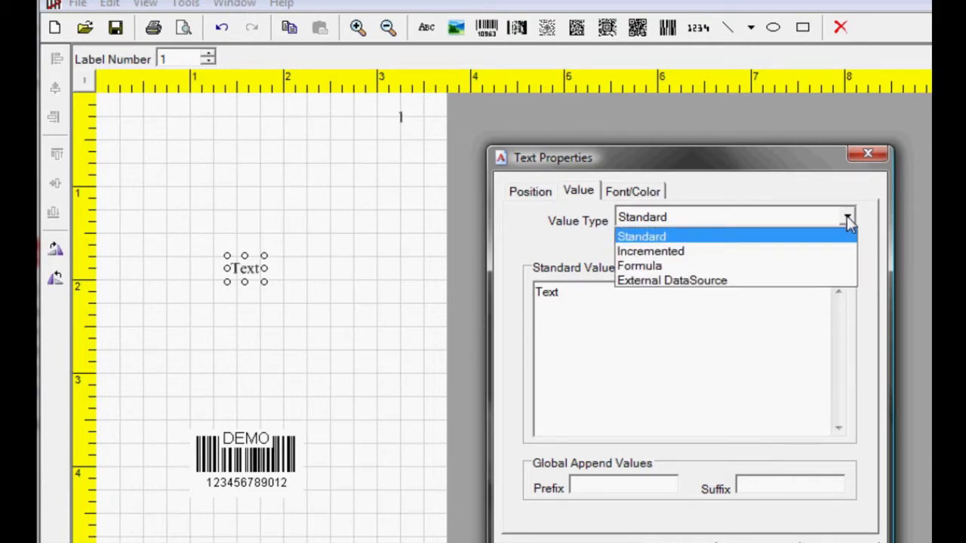
pyautogui.click(649, 273)
# - Replace the middle text object's default formula with LabelField(2) and apply it
pyautogui.moveTo(554, 292); pyautogui.dragTo(519, 299)
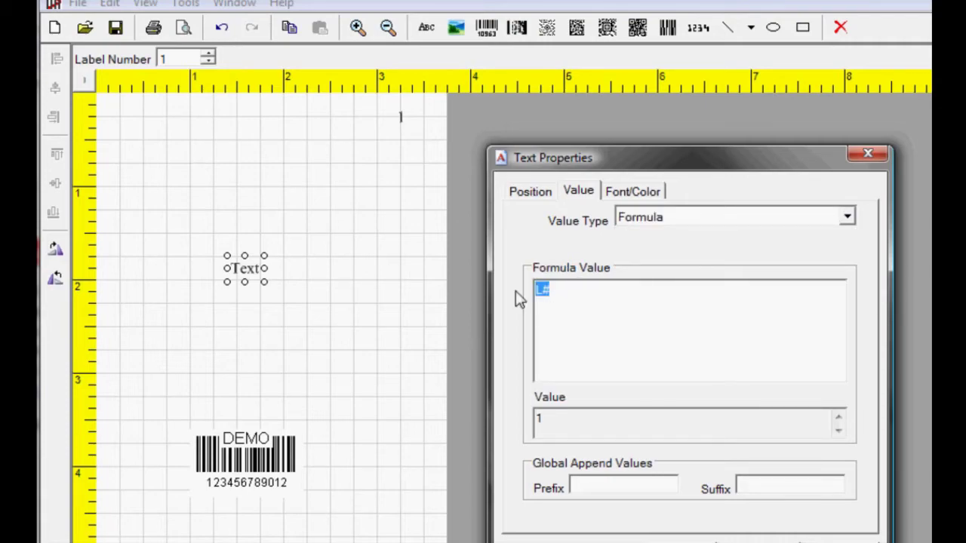
pyautogui.write('Label')
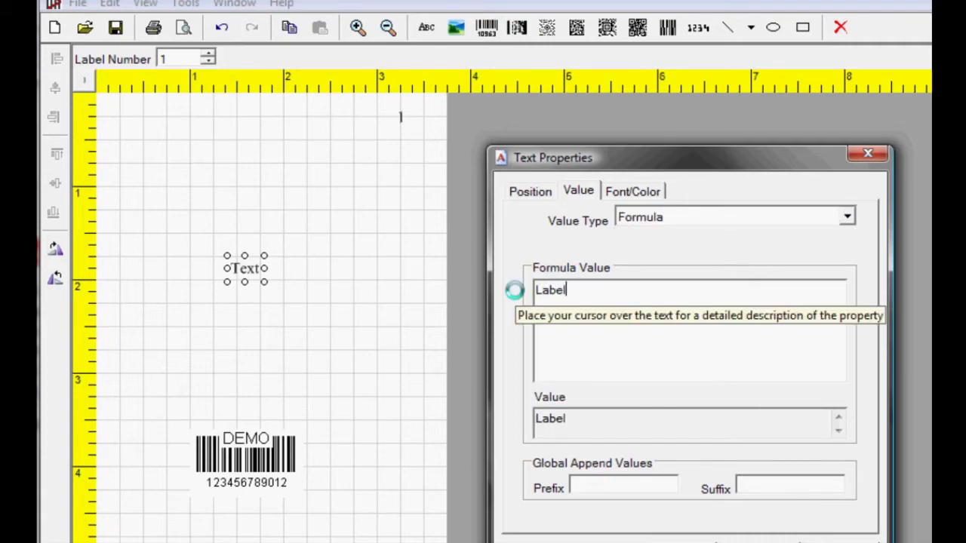
pyautogui.write('Field(2')
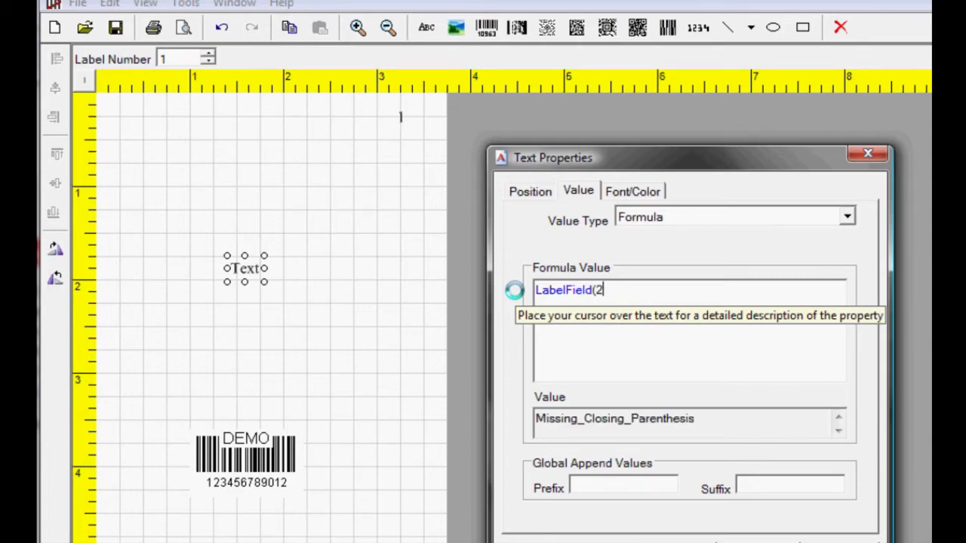
pyautogui.write(')')
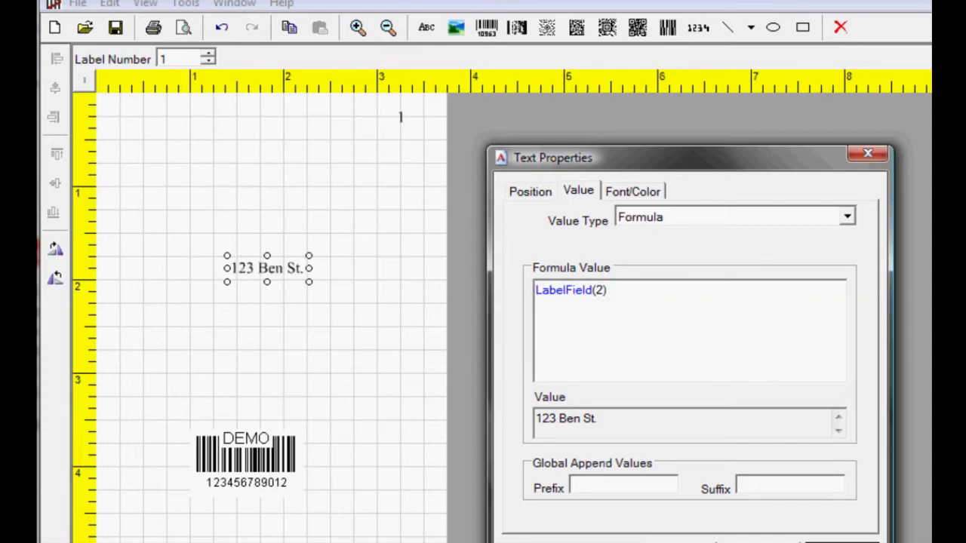
pyautogui.press('Return')
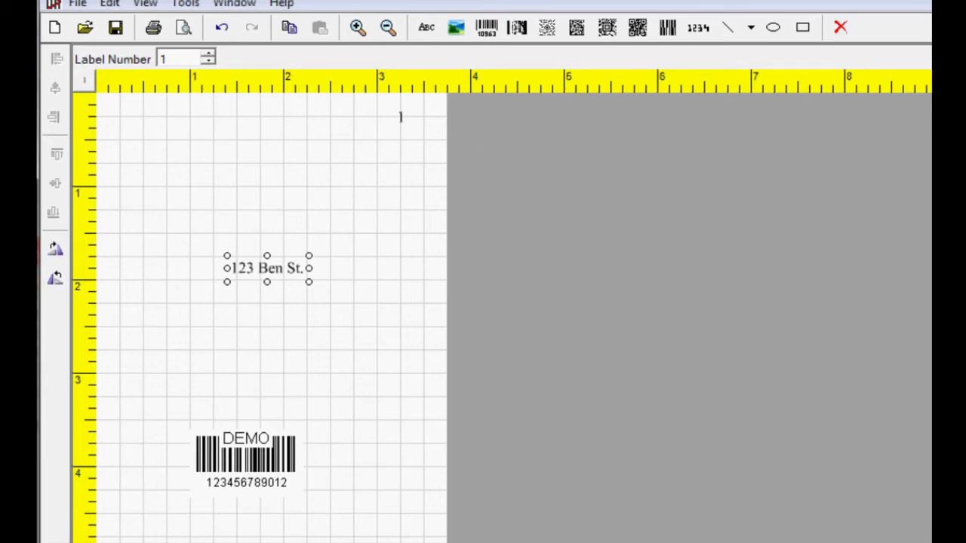
# - Change the value type of the linear barcode on the lower part of the label to Formula
pyautogui.click(268, 462)
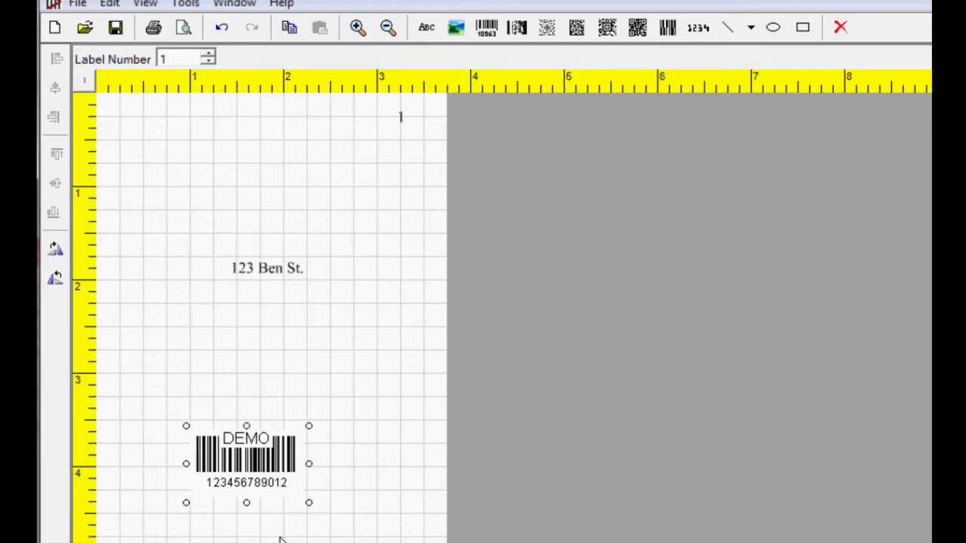
pyautogui.rightClick(256, 471)
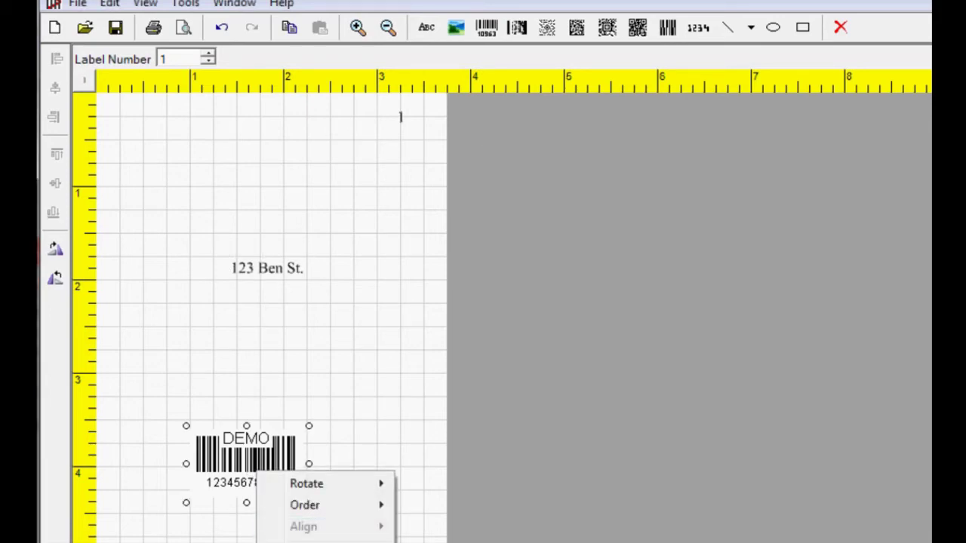
pyautogui.press('Escape')
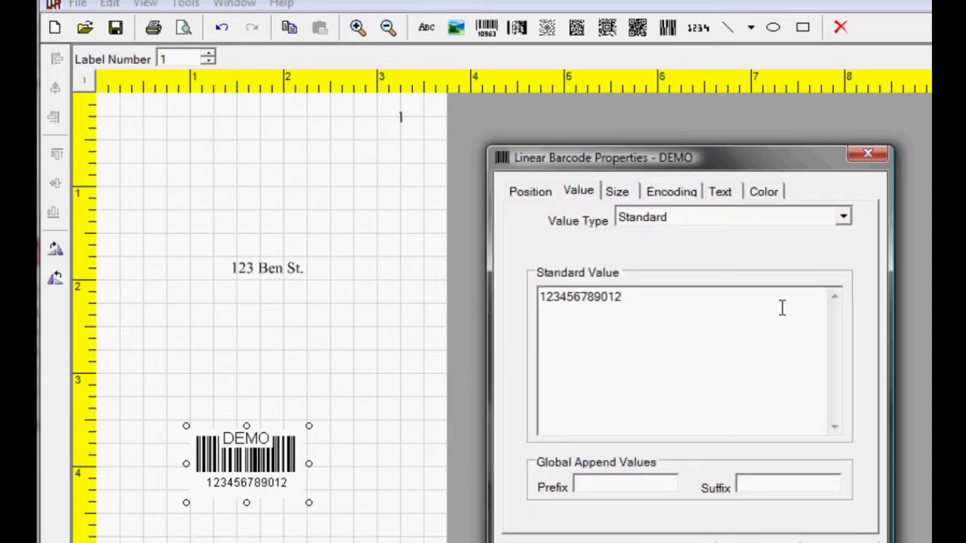
pyautogui.click(843, 219)
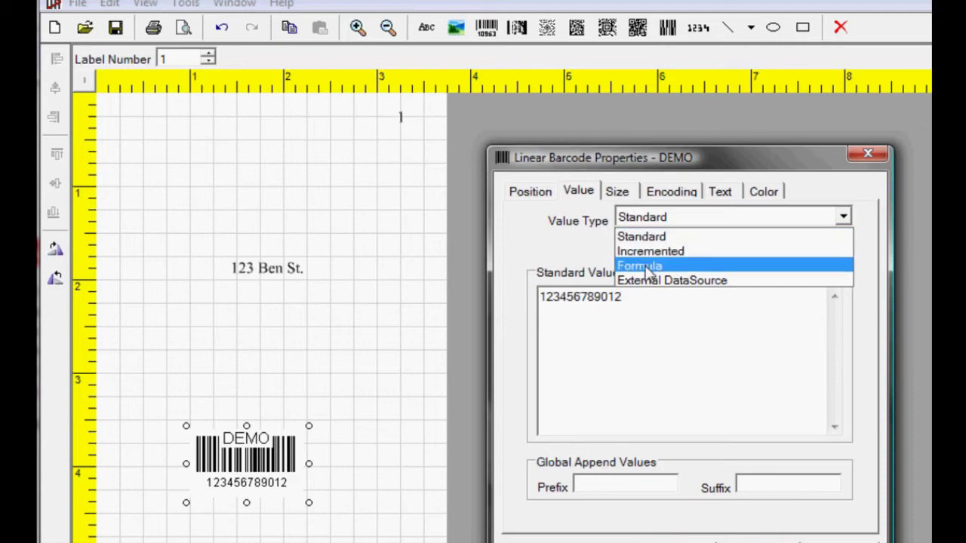
pyautogui.click(647, 273)
# - Replace the barcode's default formula with LabelField(3) and apply it
pyautogui.moveTo(560, 295); pyautogui.dragTo(535, 294)
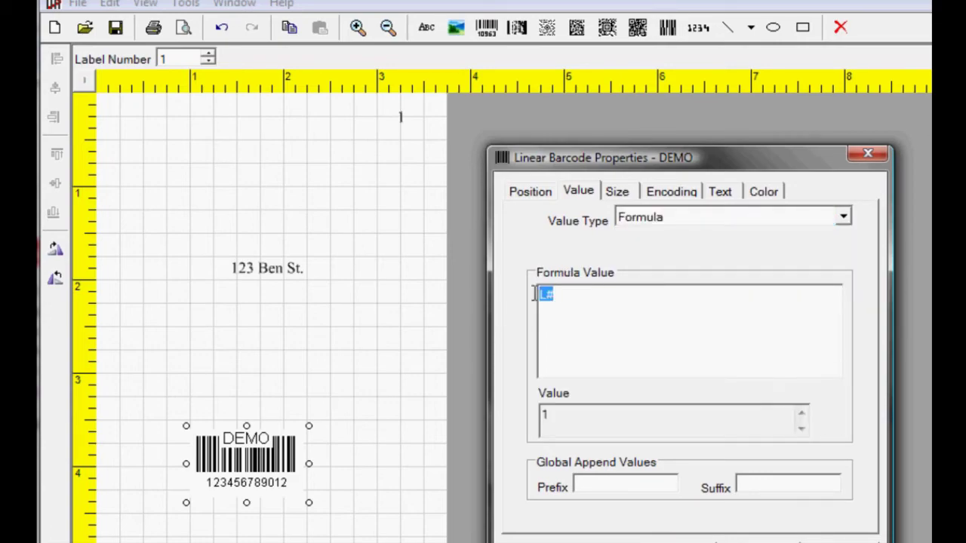
pyautogui.write('Label')
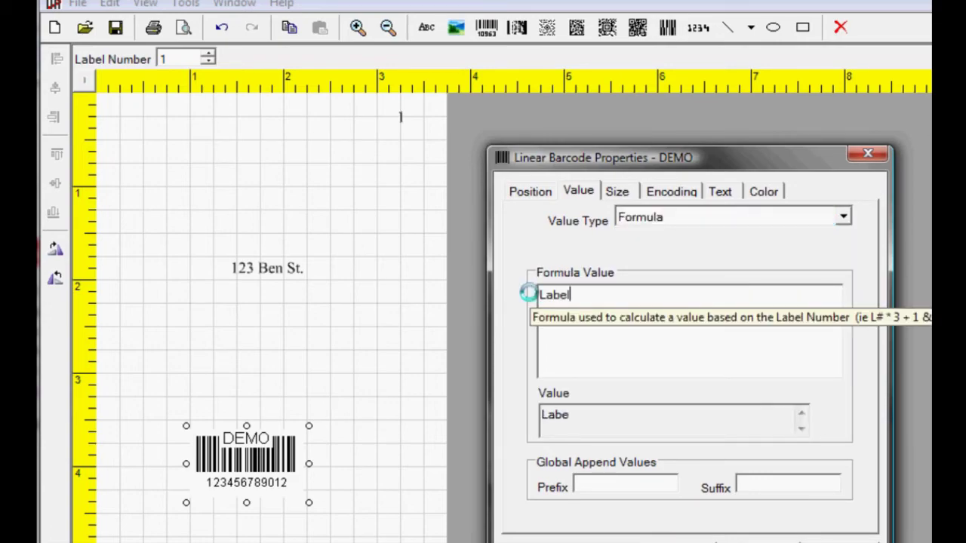
pyautogui.write('Field(')
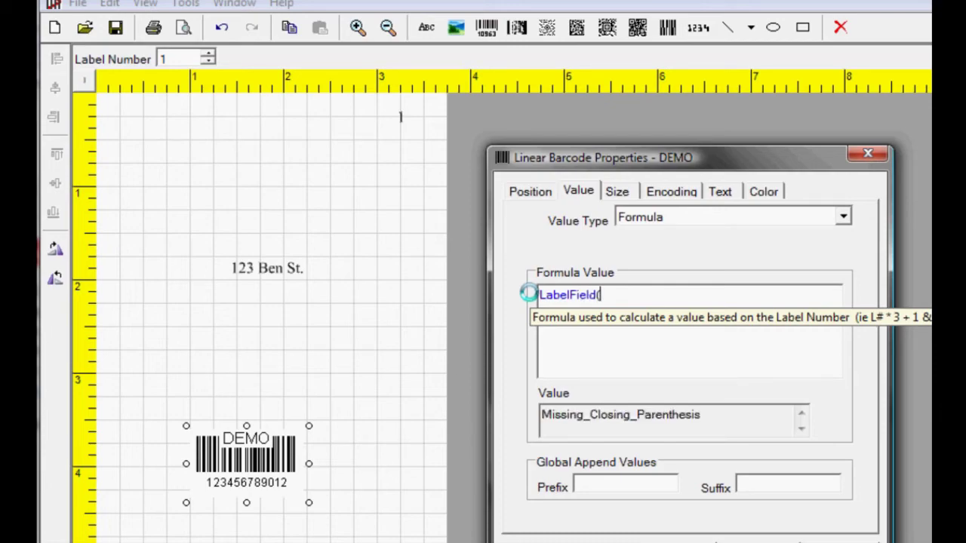
pyautogui.write('3)')
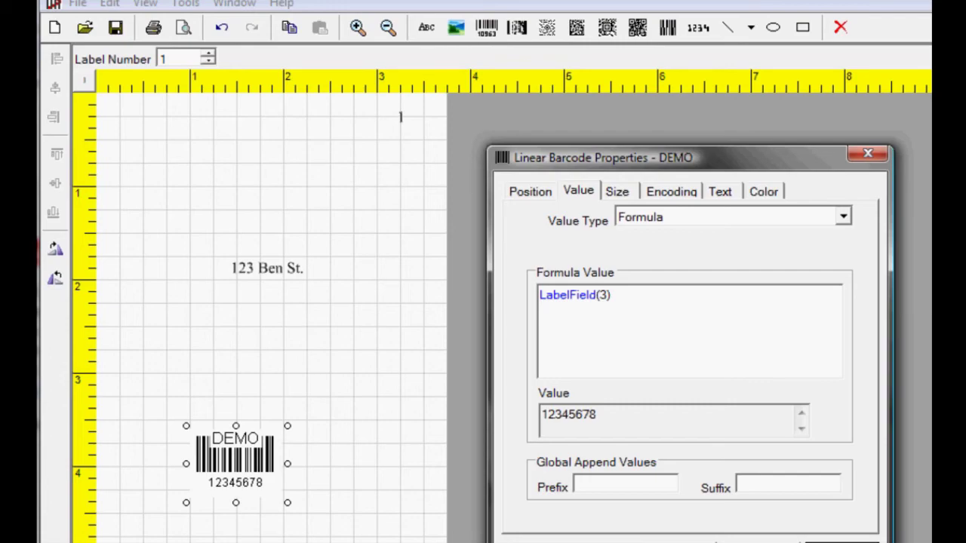
pyautogui.press('Return')
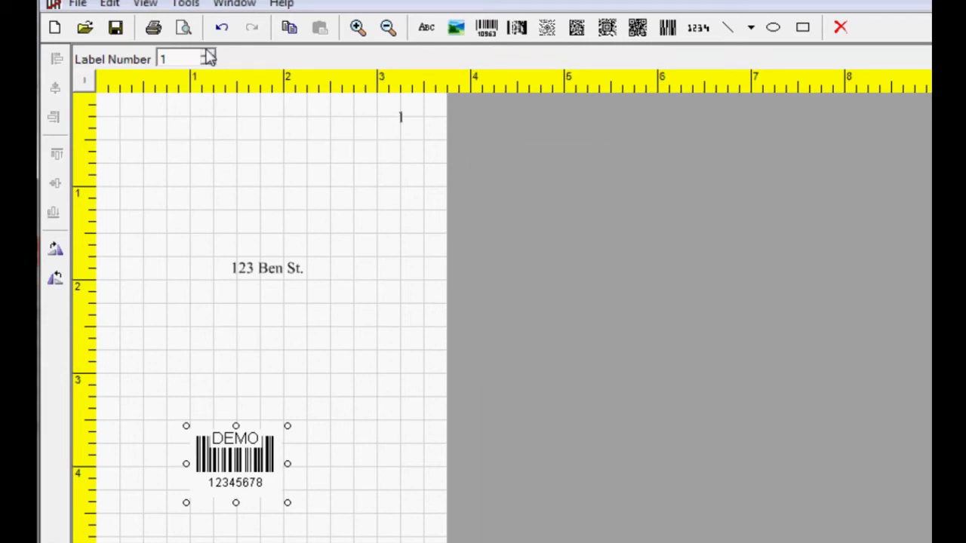
# - Advance the previewed label number to 4 to check how the serial number, address and barcode values change
pyautogui.click(207, 55)
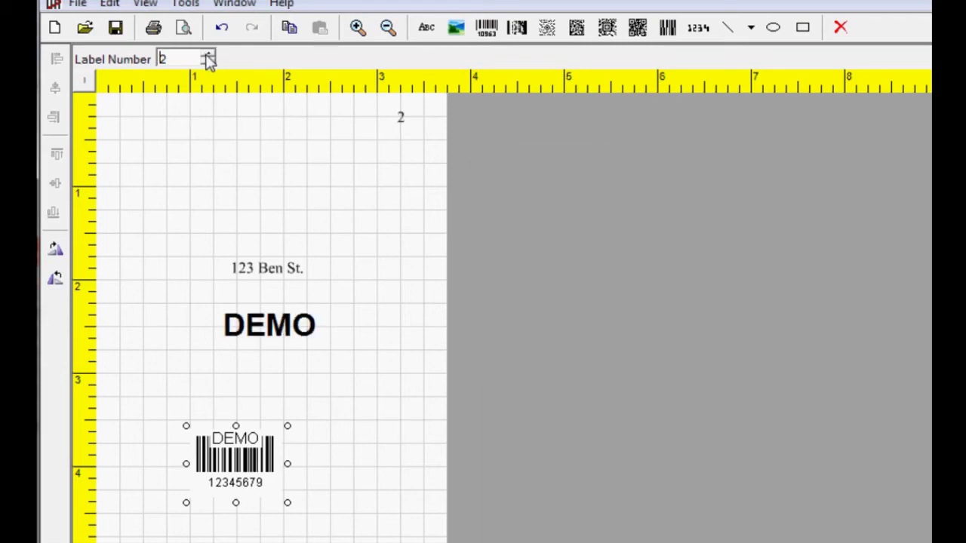
pyautogui.click(207, 55)
pyautogui.click(207, 56)
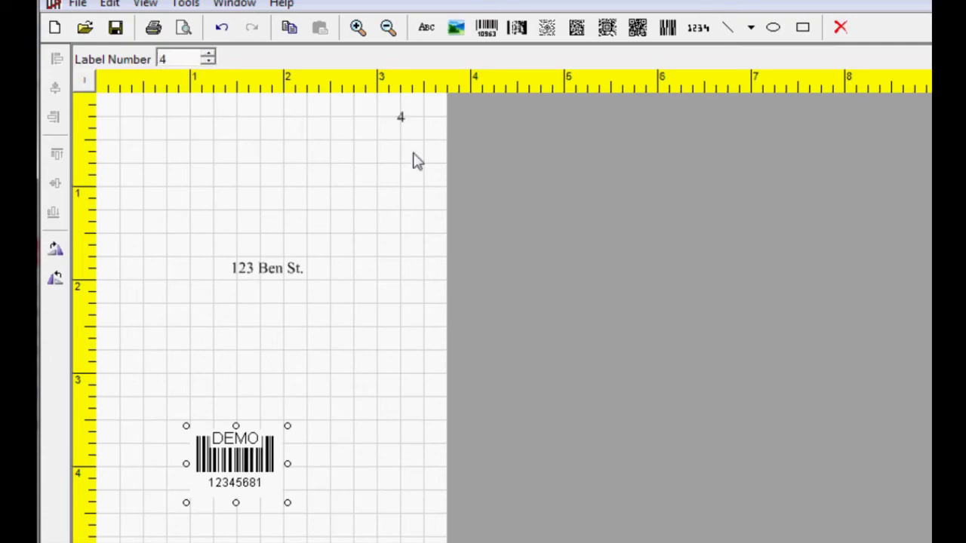